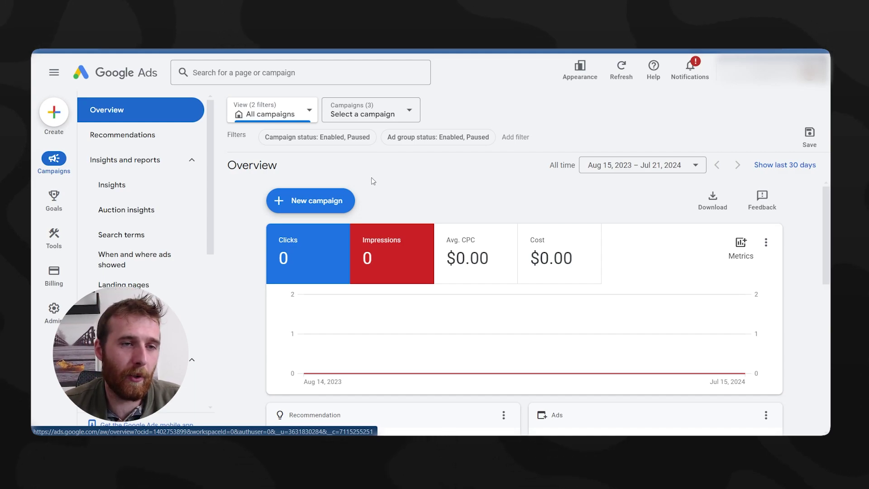
Step: Select the Pool Installation - Coastal Edge Pools campaign from the Campaigns list
scroll(131, 208, "down", 10)
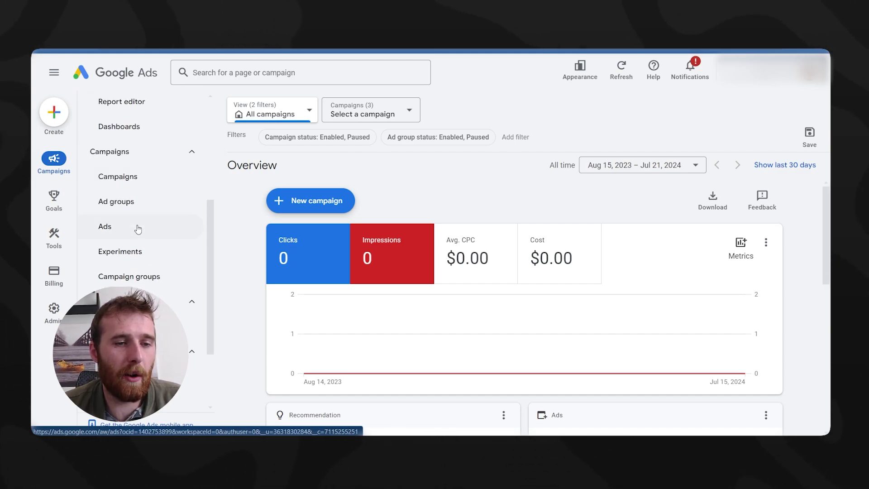
mouse_move(54, 274)
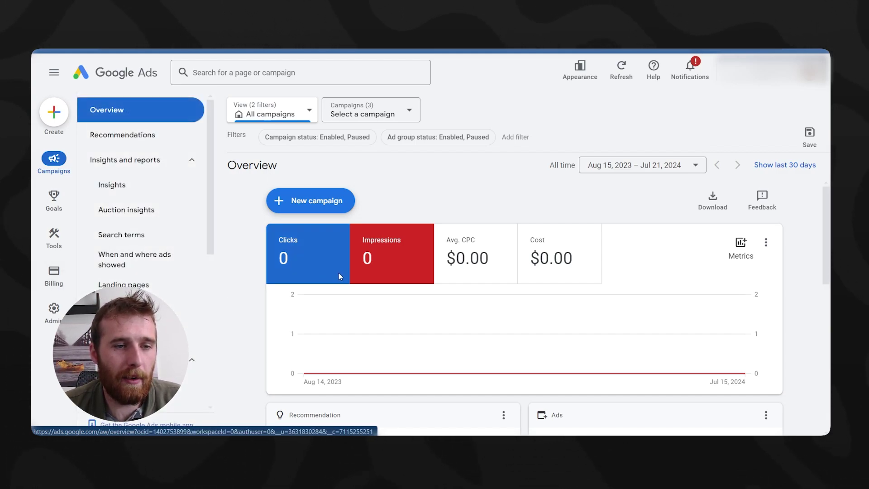
scroll(146, 276, "down", 5)
scroll(145, 276, "down", 3)
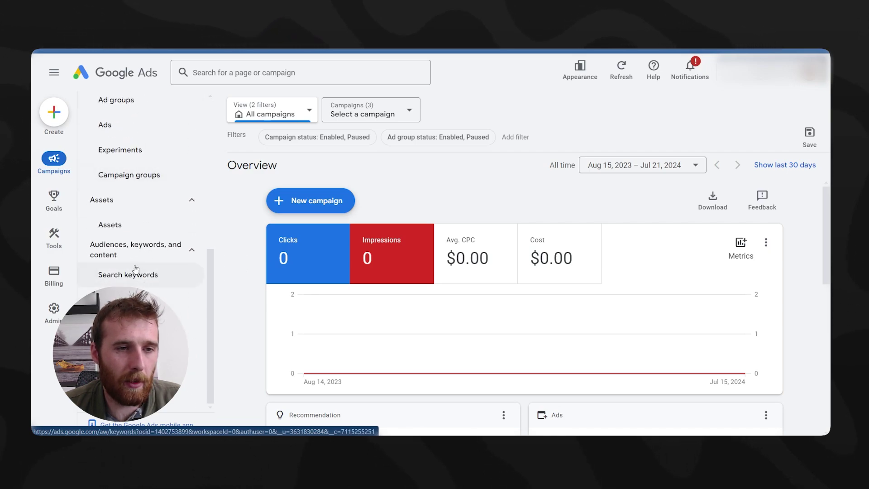
scroll(170, 259, "up", 3)
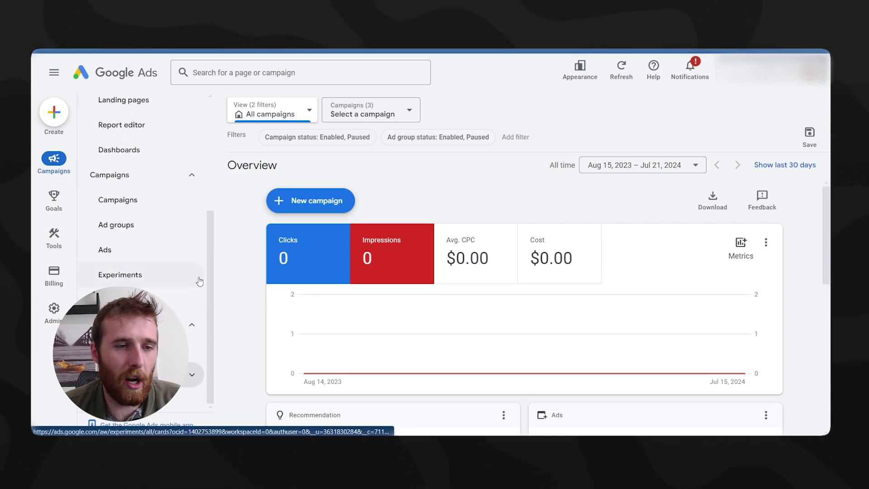
left_click(359, 117)
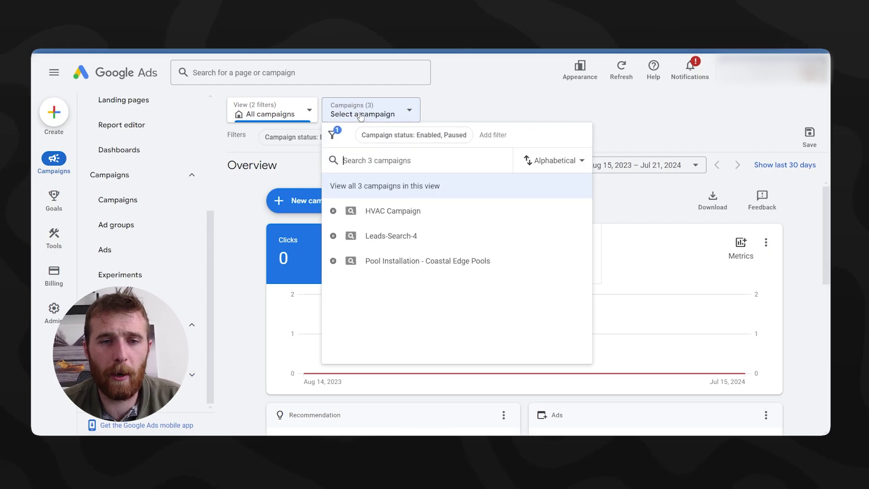
left_click(419, 261)
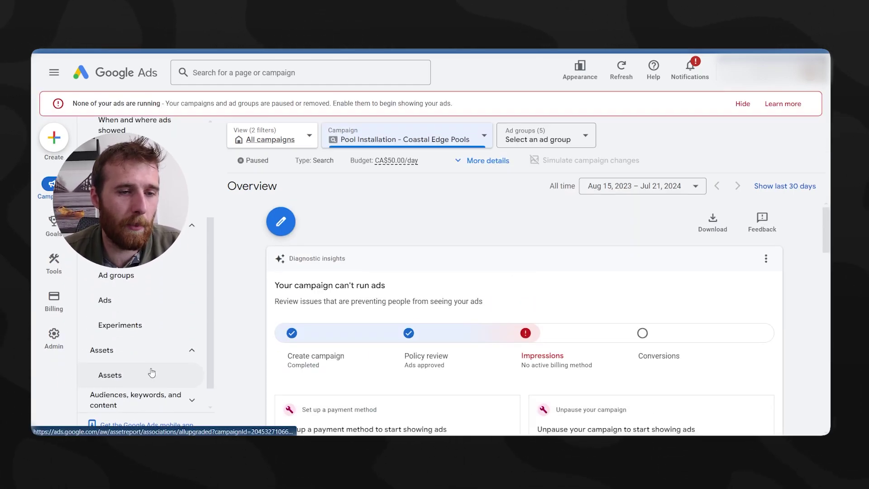
Step: Expand Audiences, keywords, and content in the campaign sidebar
left_click(155, 380)
scroll(156, 383, "down", 2)
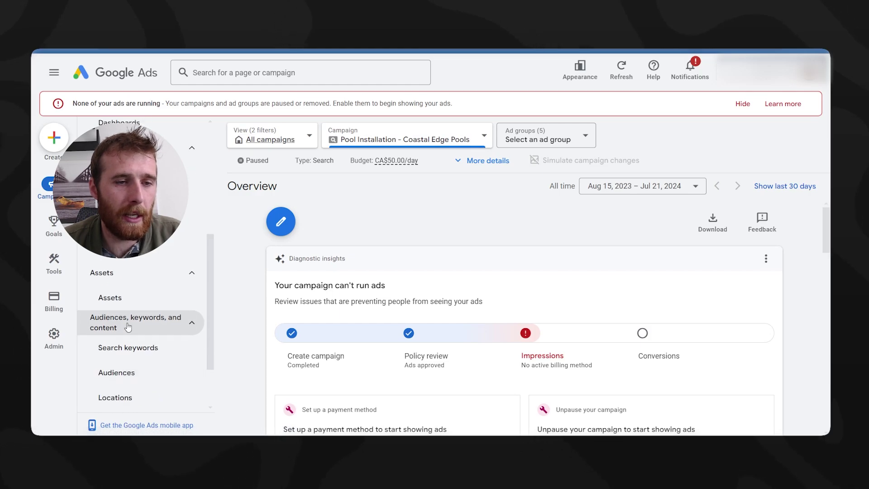
scroll(128, 326, "down", 1)
left_click(114, 347)
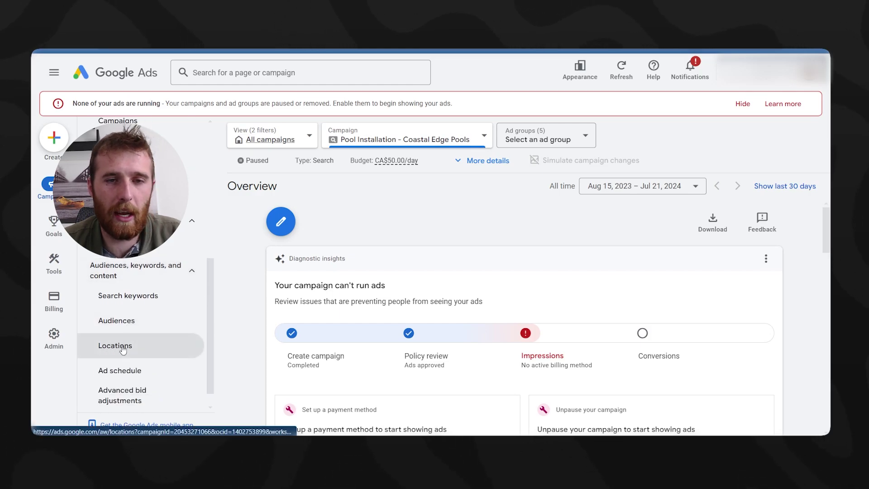
Step: On the Locations page, bulk-remove the Ontario and British Columbia targets
left_click(134, 348)
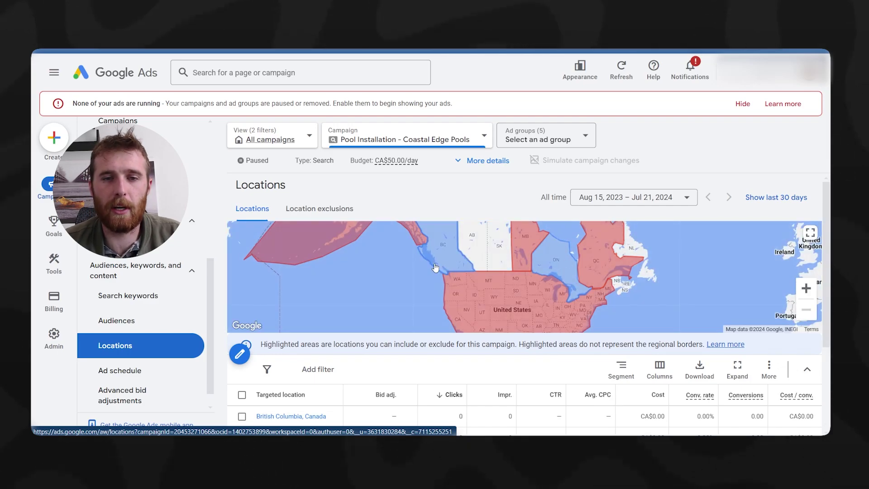
scroll(250, 333, "down", 2)
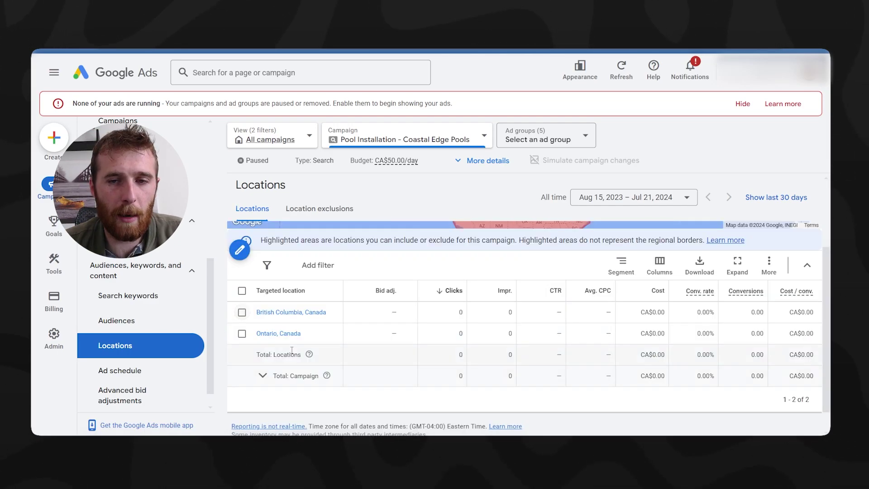
left_click(242, 334)
left_click(241, 312)
left_click(319, 267)
left_click(302, 284)
left_click(532, 262)
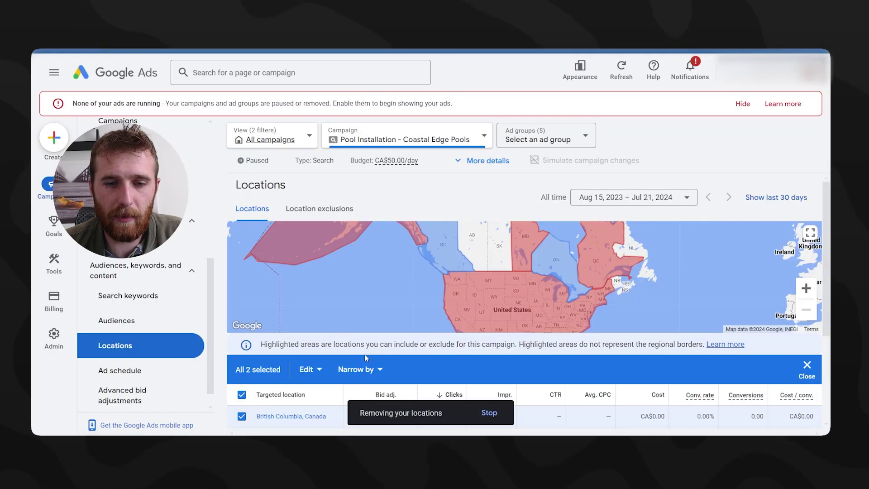
scroll(275, 309, "down", 1)
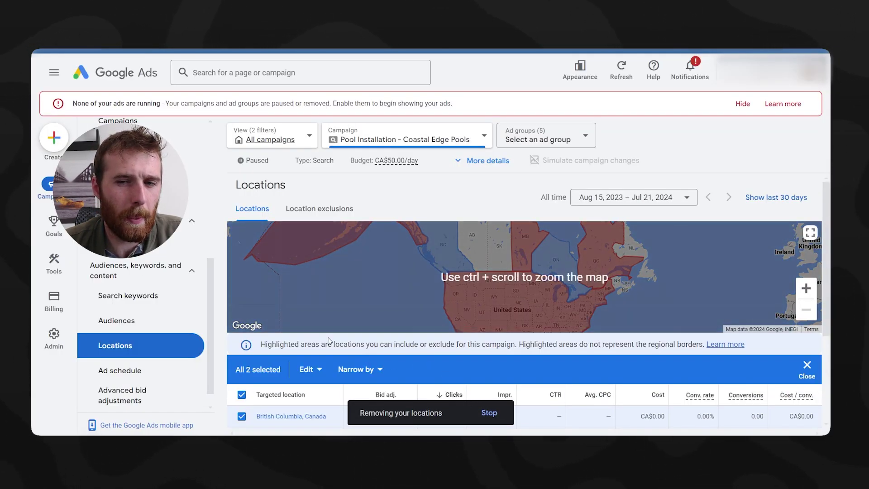
scroll(461, 293, "down", 1)
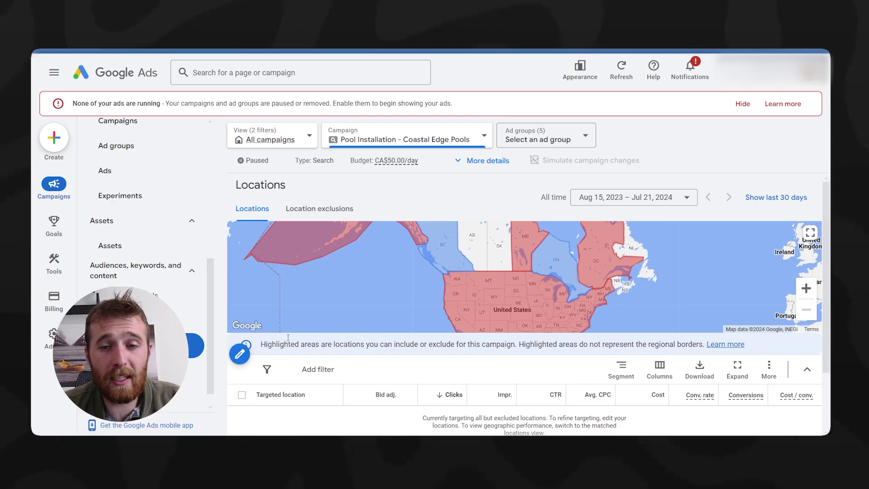
Step: Include a 50 mi radius around Hamilton, ON and delete British Columbia and Ontario
left_click(244, 357)
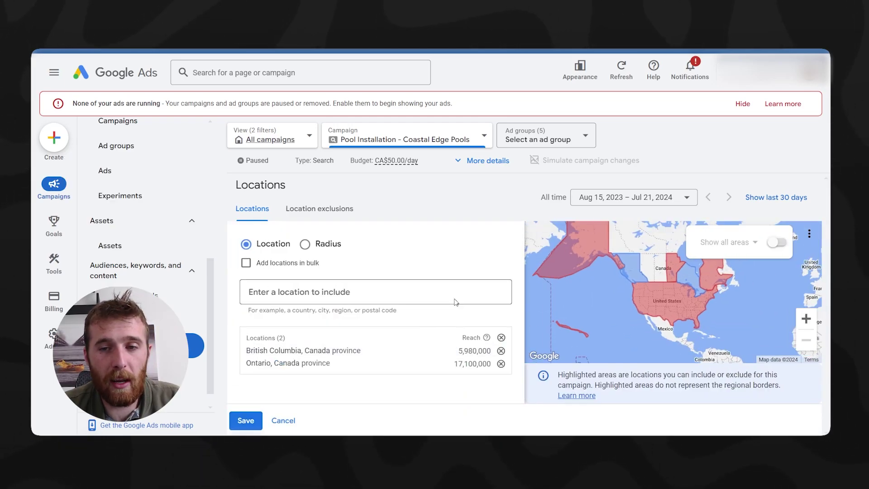
left_click(326, 245)
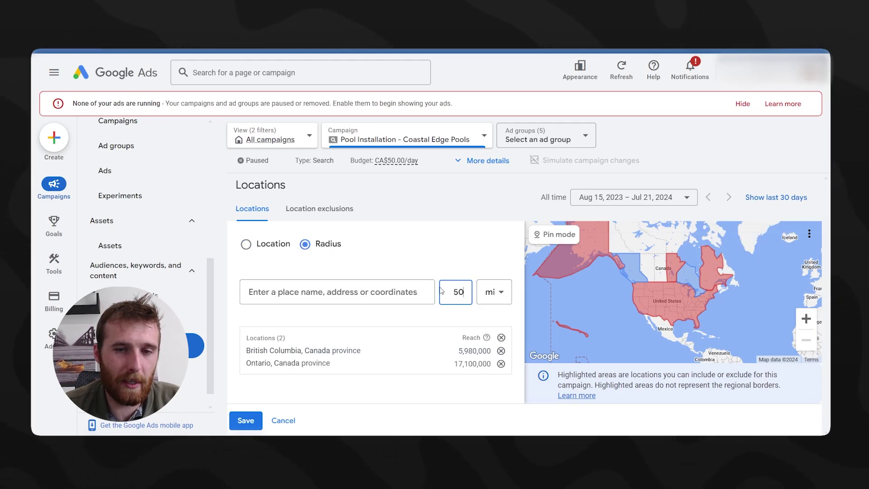
left_click(383, 296)
type("hamilt")
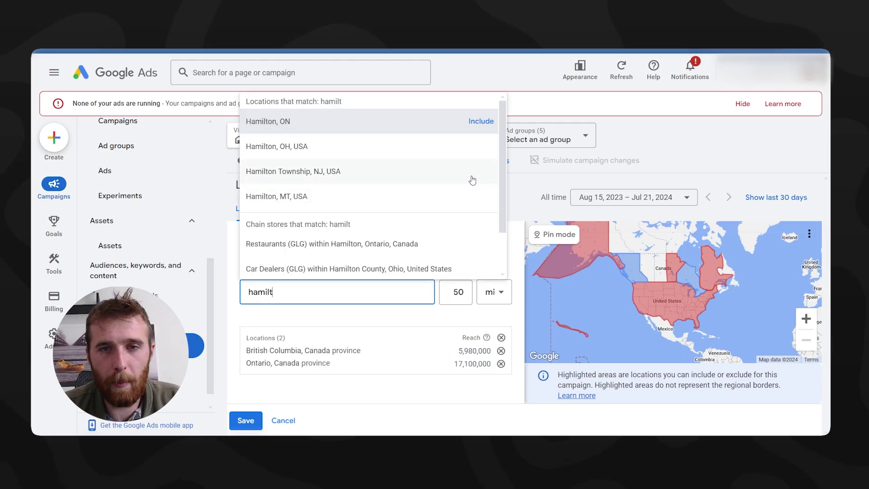
left_click(481, 120)
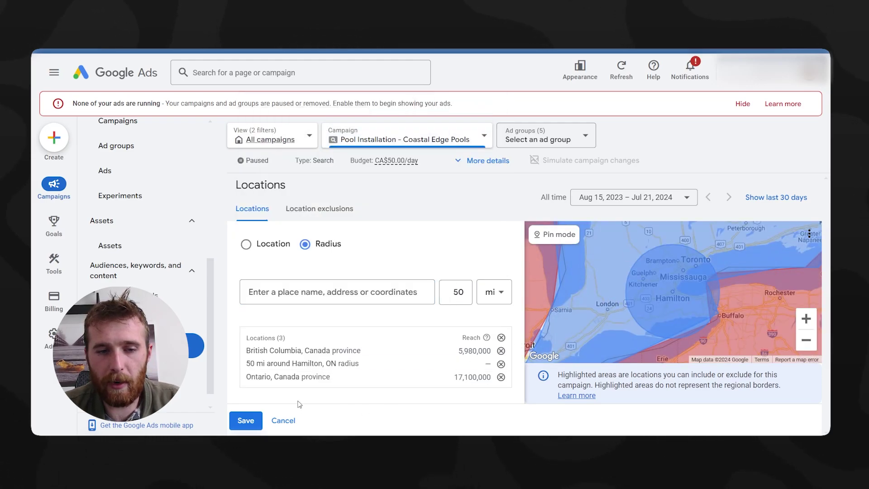
left_click(500, 351)
left_click(500, 364)
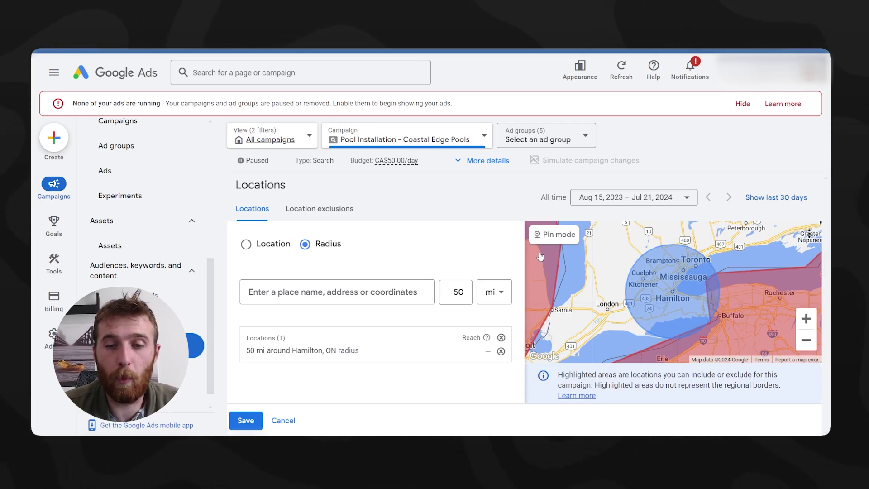
Step: Drop a trial 50 mi radius pin near Barrie, then dismiss it
left_click(554, 234)
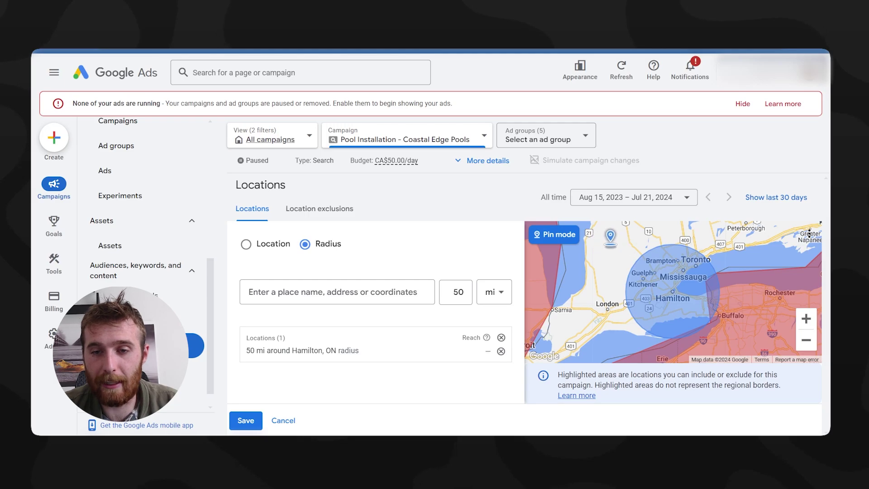
left_click_drag(609, 233, 577, 300)
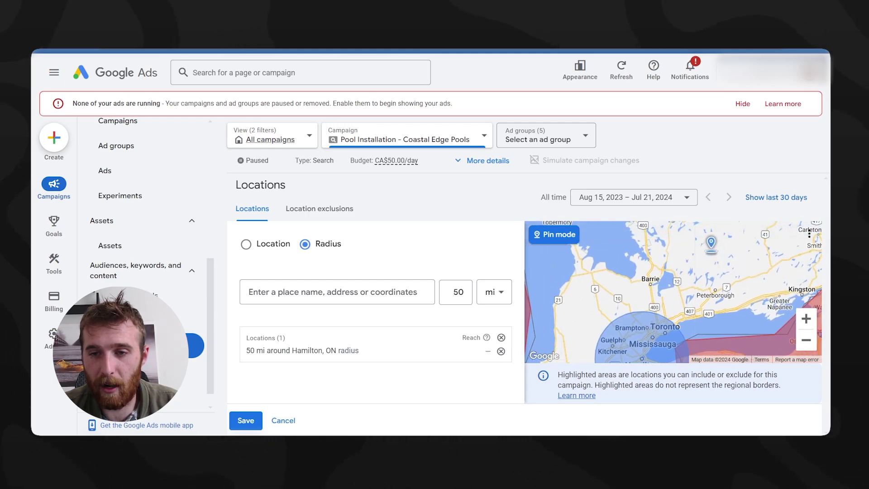
left_click(667, 257)
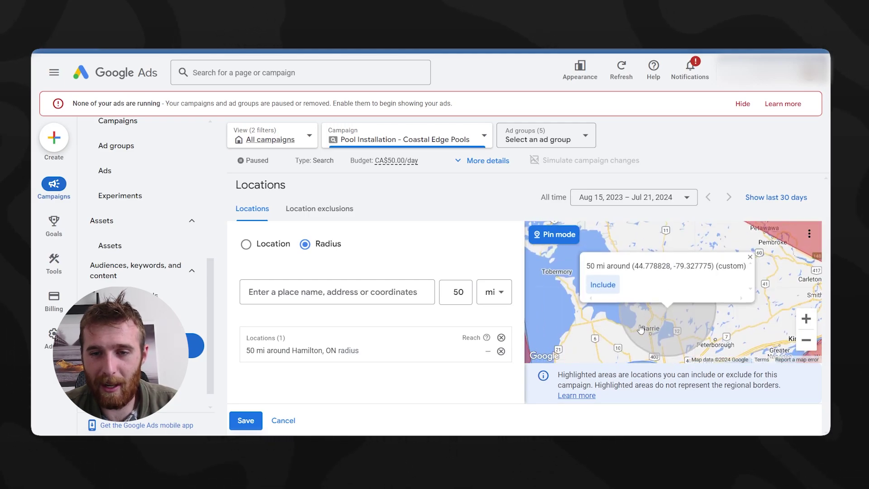
left_click(756, 251)
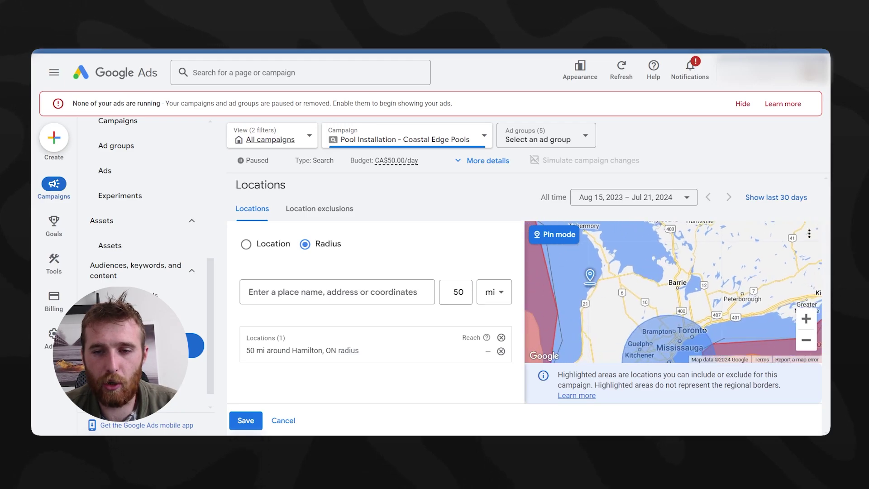
Step: Set the radius to 20 mi, pin a map point, and include it
left_click_drag(464, 294, 449, 296)
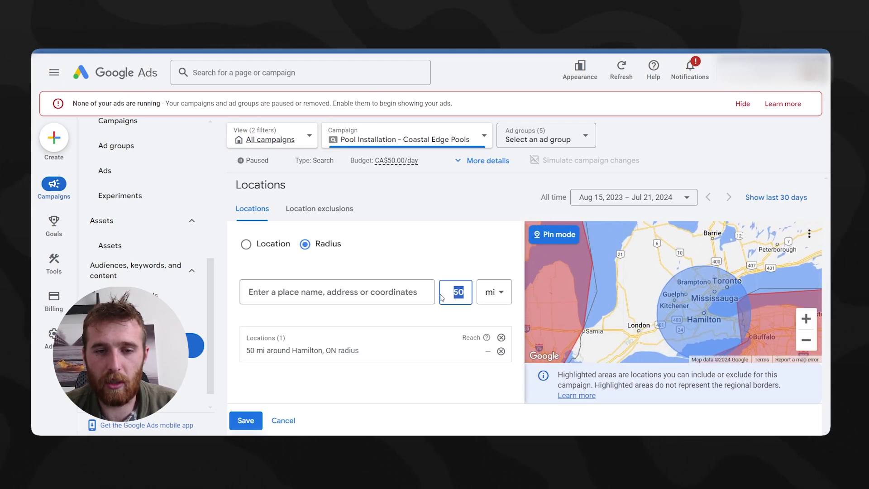
key("BackSpace")
type("2")
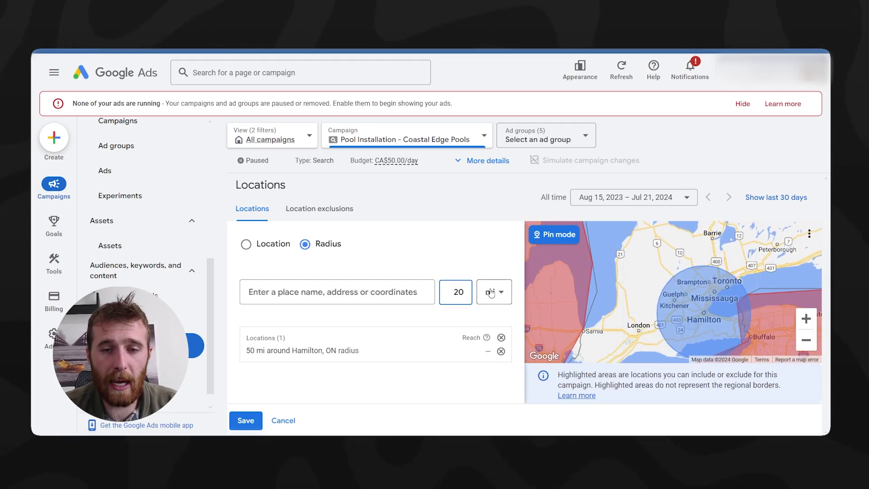
left_click(491, 293)
left_click(464, 266)
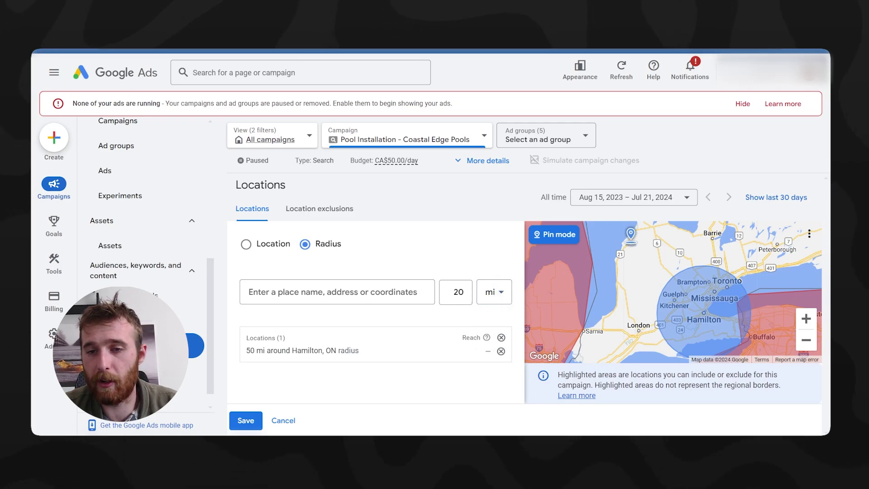
left_click_drag(789, 242, 699, 278)
left_click(699, 277)
left_click(640, 284)
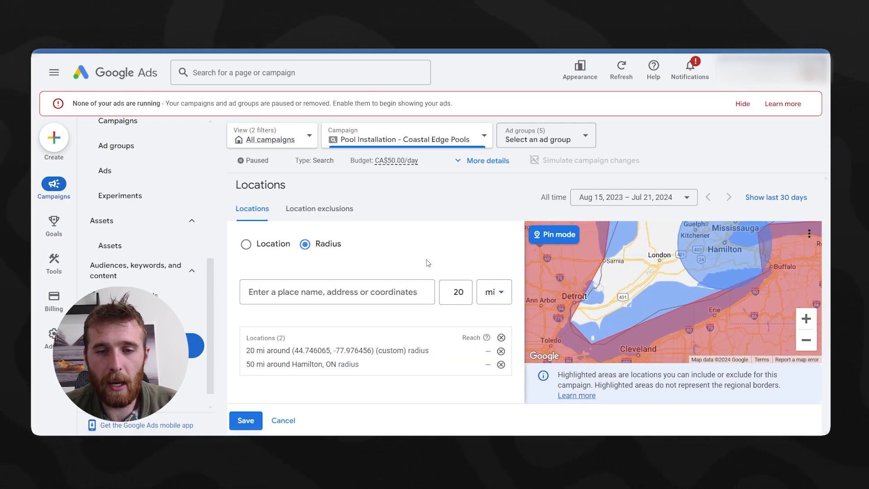
Step: Include London, Ontario as a targeted city
left_click(272, 245)
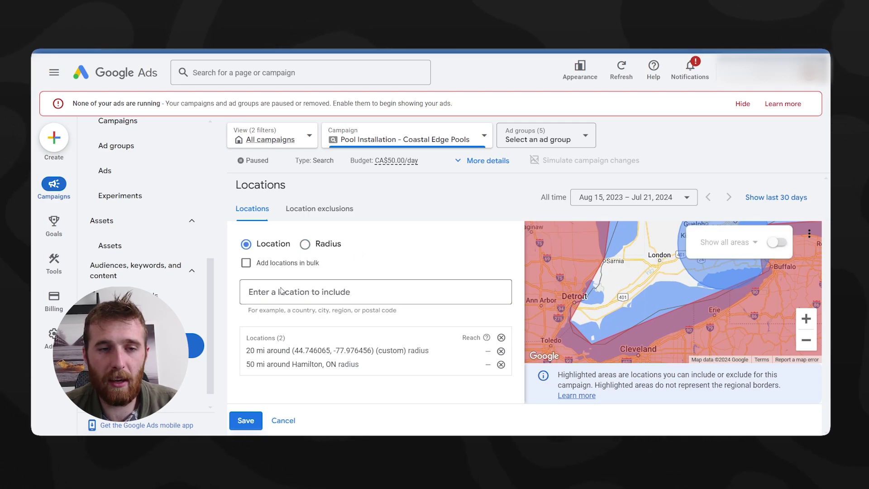
type("londo")
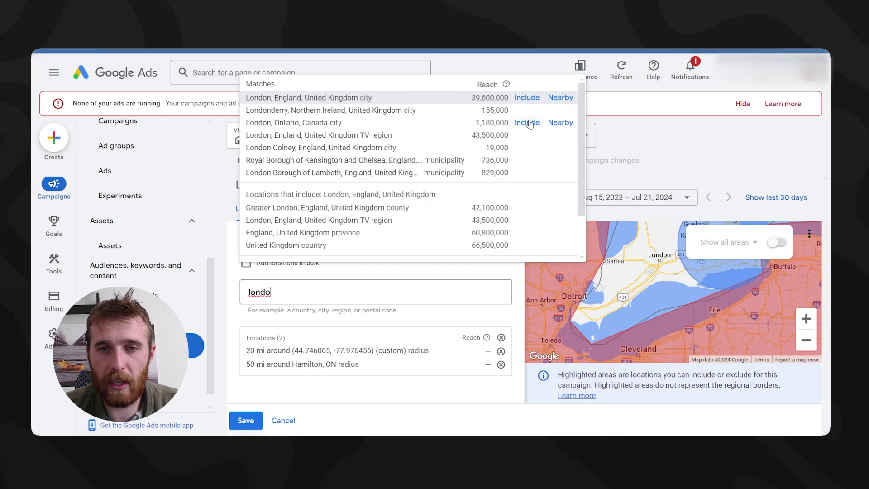
left_click(532, 122)
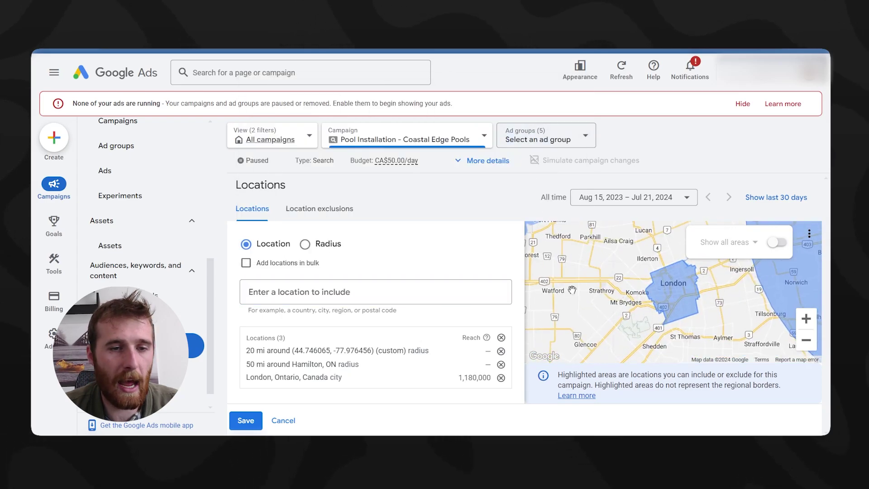
left_click_drag(645, 299, 526, 315)
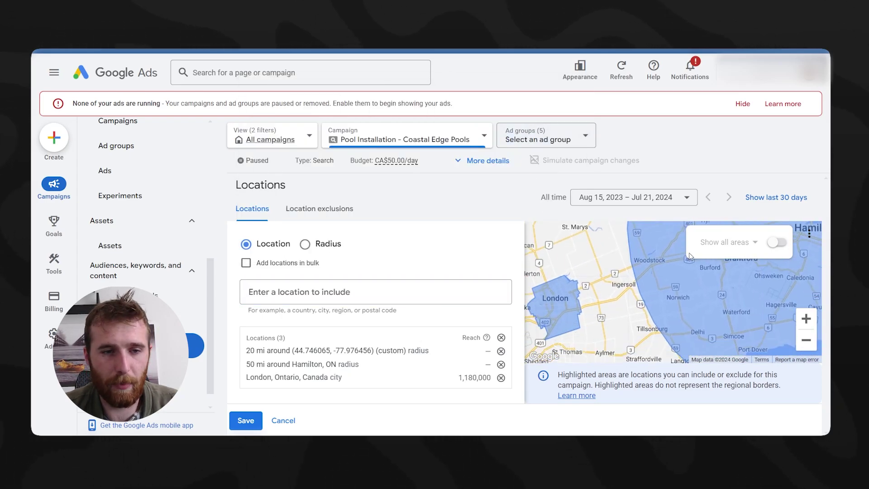
scroll(653, 278, "down", 3)
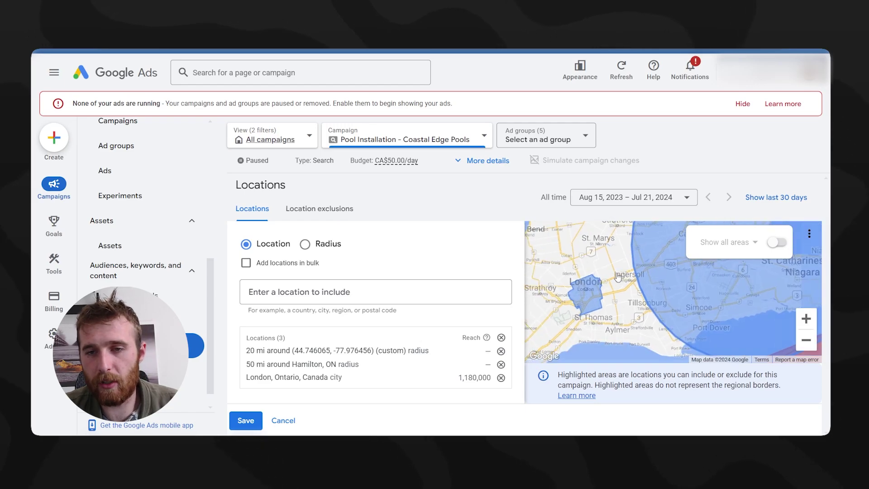
left_click_drag(654, 222, 625, 257)
Step: Open the Location exclusions list for editing
left_click(333, 216)
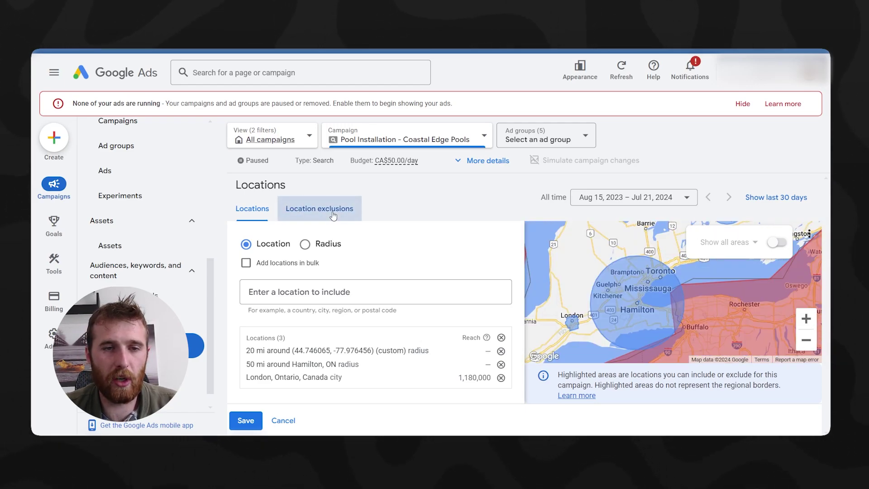
scroll(245, 301, "down", 1)
left_click(239, 298)
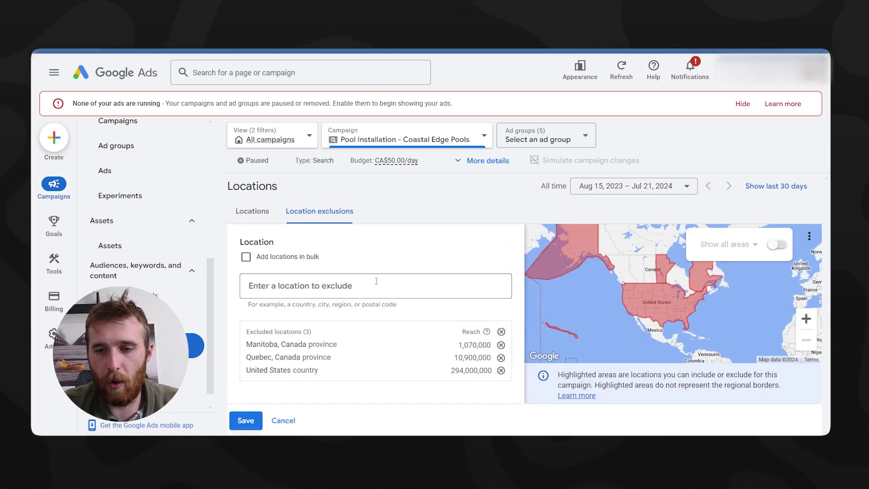
Step: Add Mexico as an excluded country, save, and return to targeted Locations
left_click(375, 280)
type("mexi")
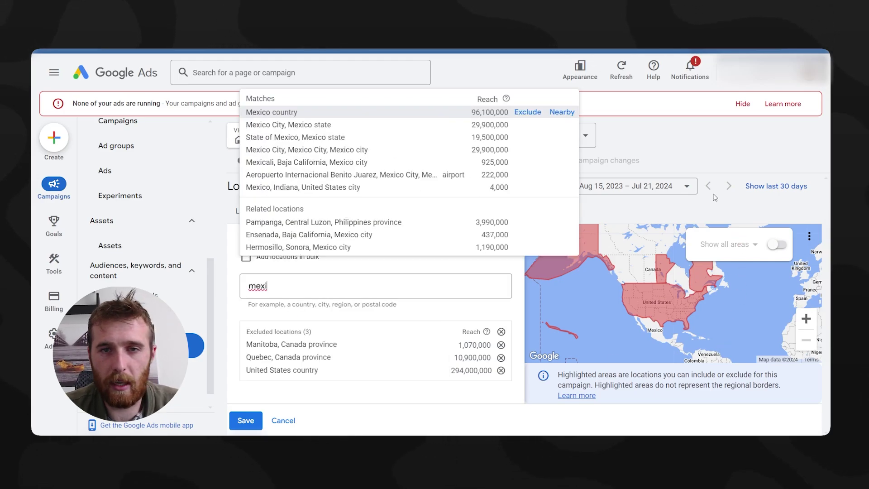
left_click(528, 112)
left_click(248, 418)
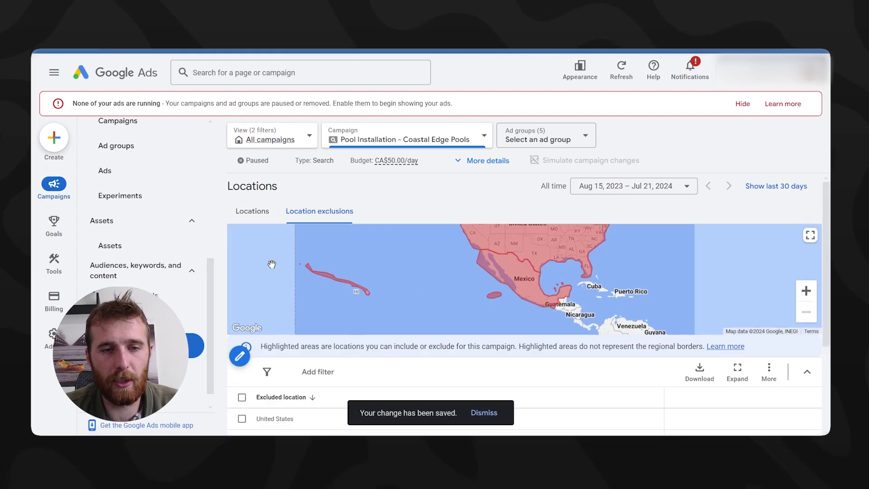
left_click(252, 210)
scroll(483, 298, "down", 3)
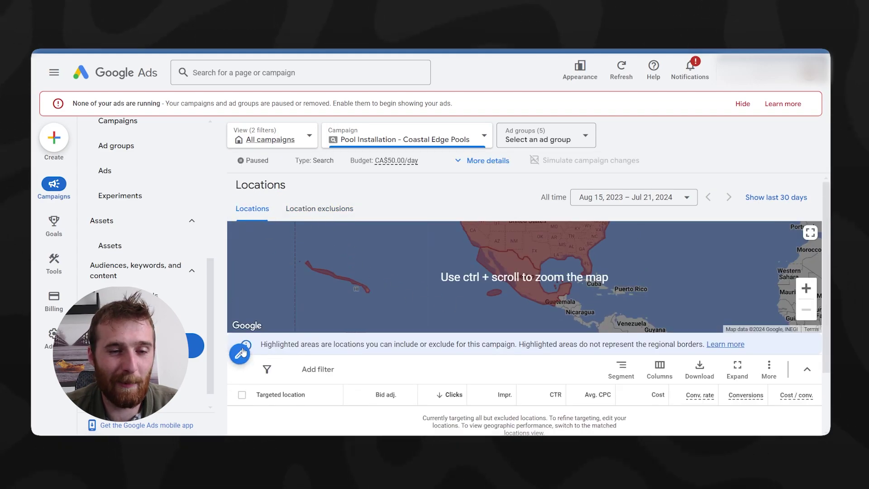
Step: Set a radius target centred on Hamilton, ON
left_click(245, 351)
left_click(305, 244)
left_click(333, 291)
type("hamil")
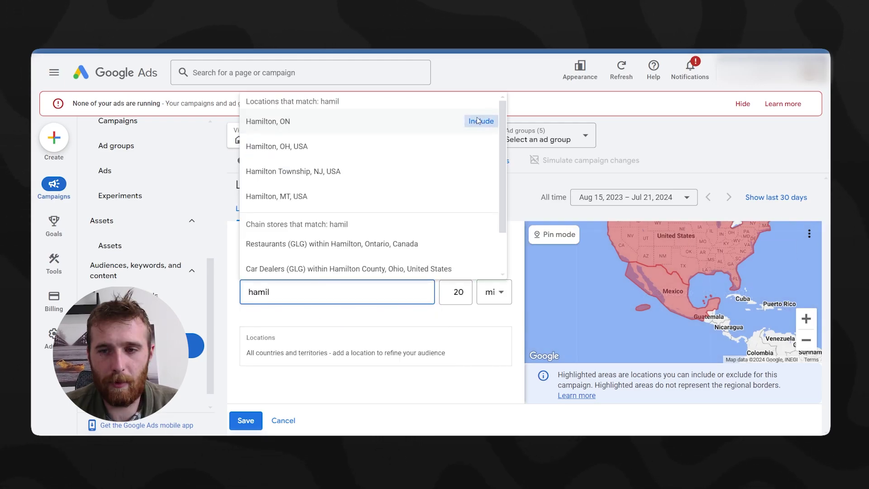
key("Return")
Step: Include Hamilton's nearby Milton, Brant and Puslinch, then save the locations
left_click(267, 243)
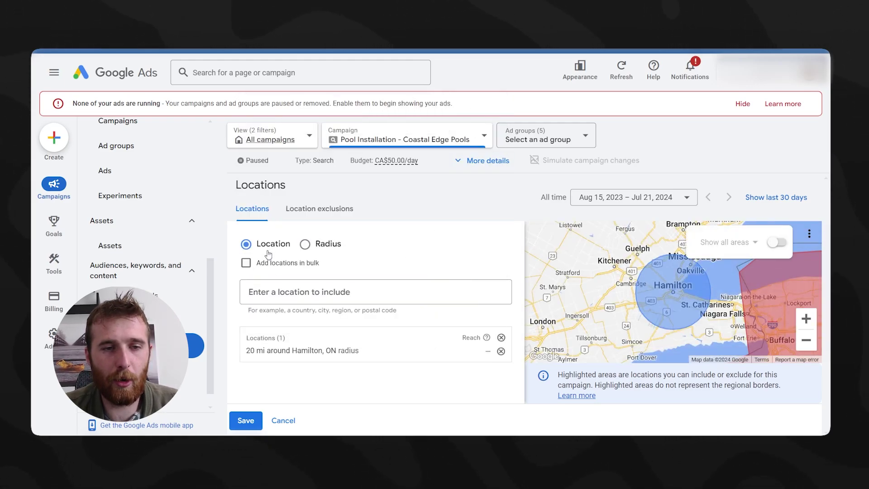
type("ham")
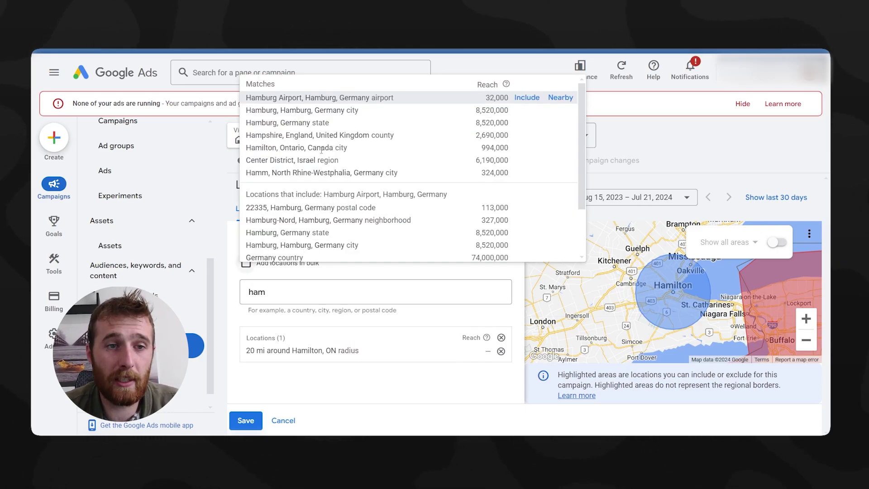
type("ilt")
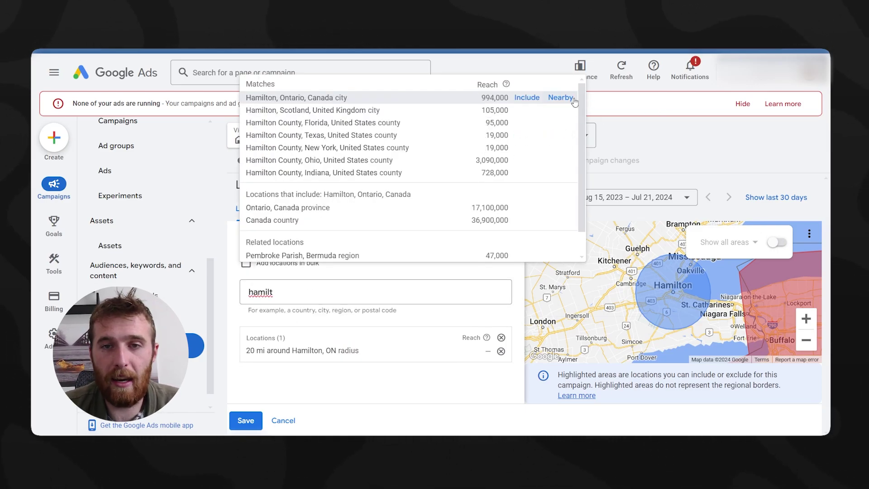
left_click(560, 97)
left_click(250, 129)
left_click(250, 155)
left_click(250, 179)
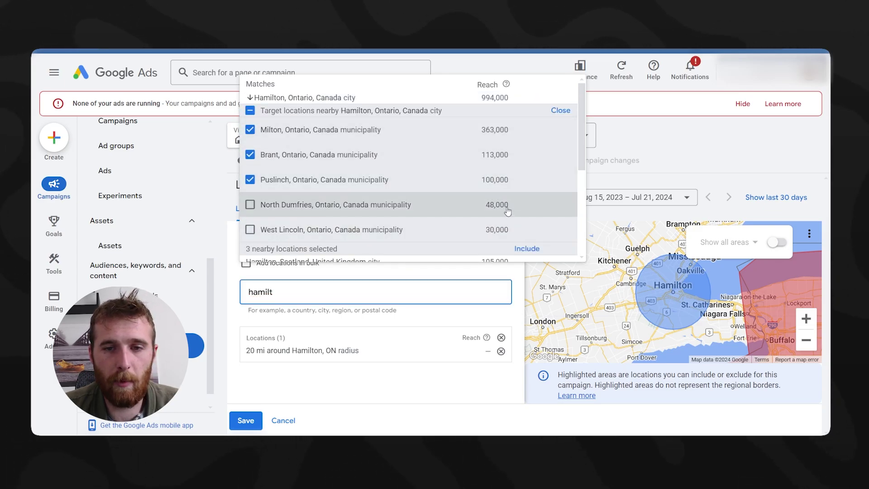
scroll(506, 210, "down", 1)
left_click(529, 196)
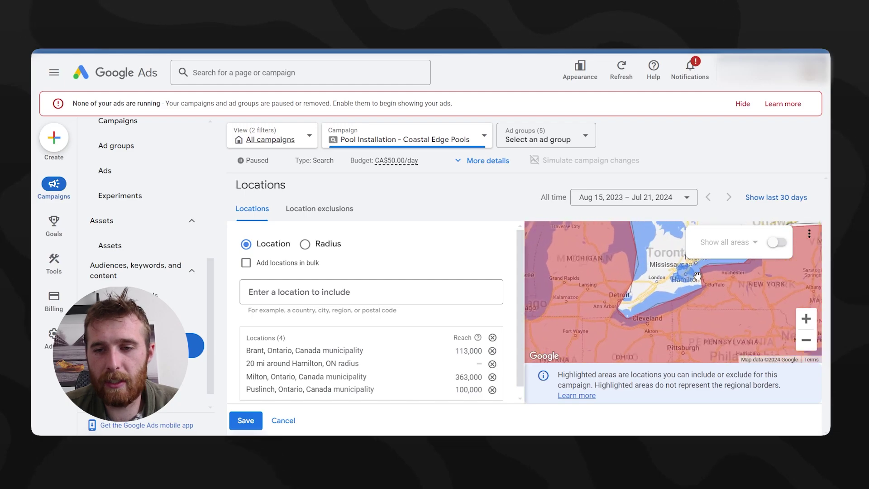
scroll(697, 276, "up", 4)
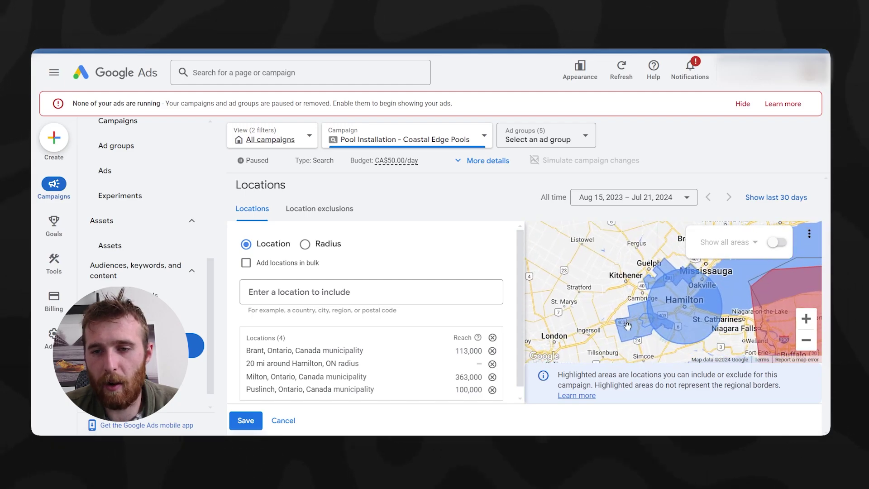
left_click(250, 423)
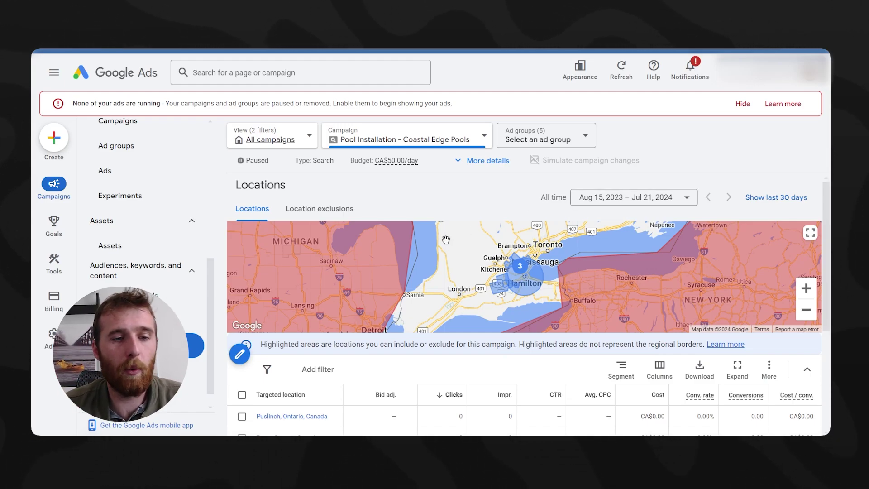
Step: Go to the campaign's Ad schedule page
left_click(113, 344)
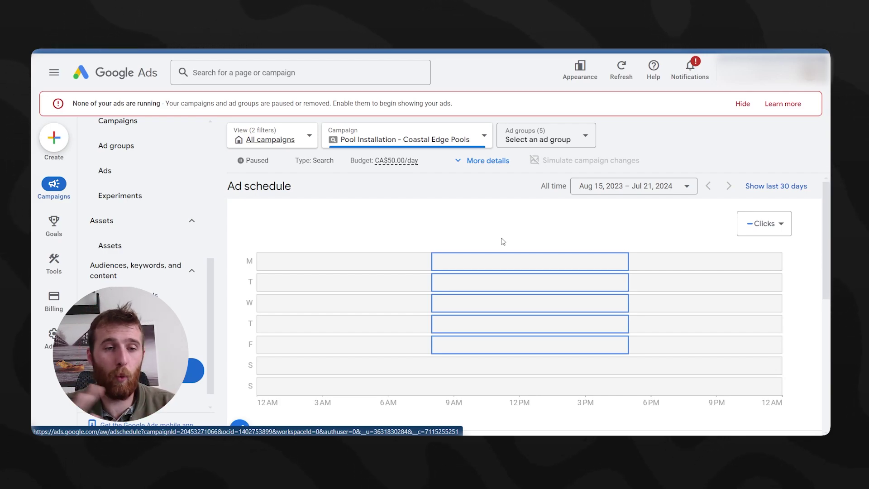
Step: Review the Monday–Friday 8:00 AM–5:00 PM slots and open Edit your schedule
mouse_move(510, 340)
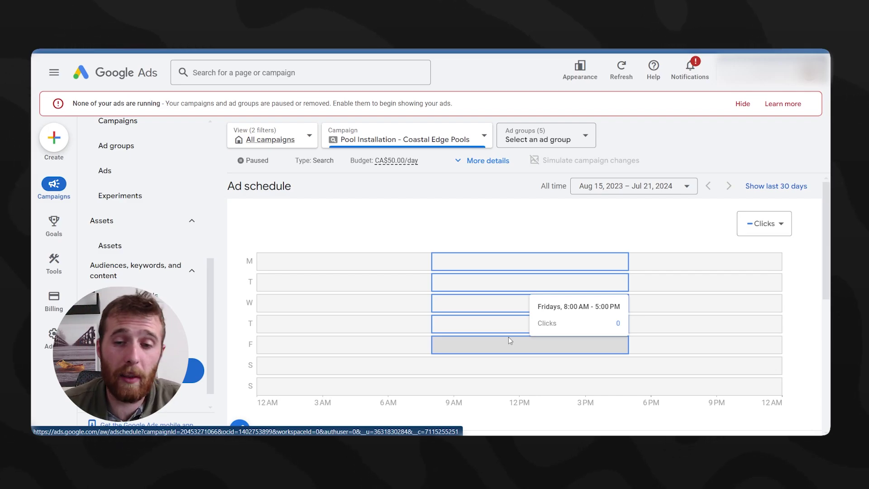
scroll(492, 280, "down", 3)
scroll(486, 298, "up", 2)
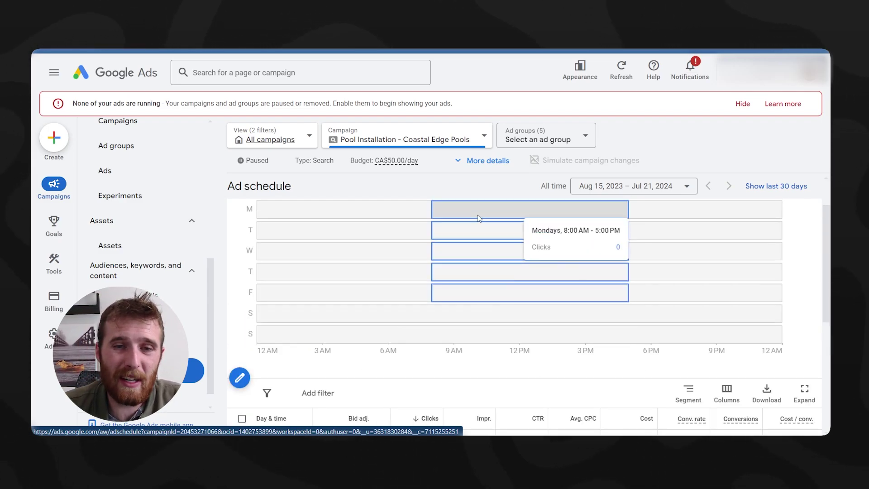
scroll(478, 227, "up", 1)
scroll(453, 278, "down", 2)
scroll(319, 312, "down", 1)
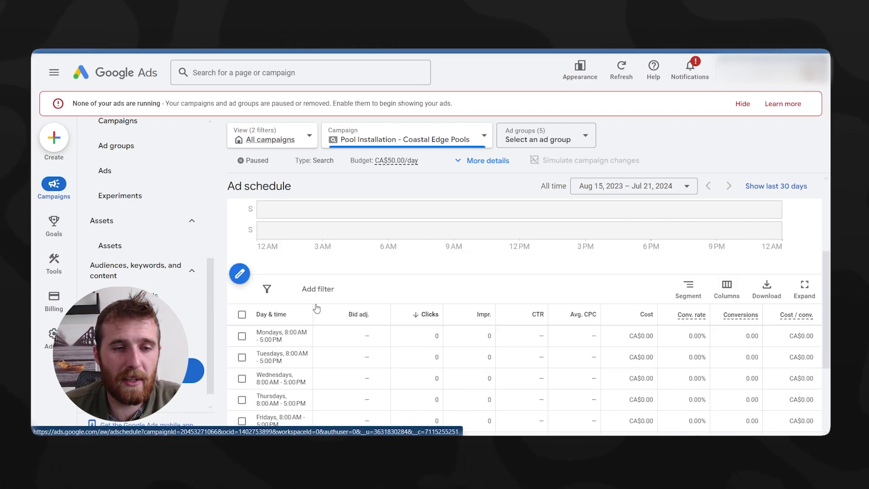
scroll(271, 271, "up", 4)
scroll(256, 340, "down", 1)
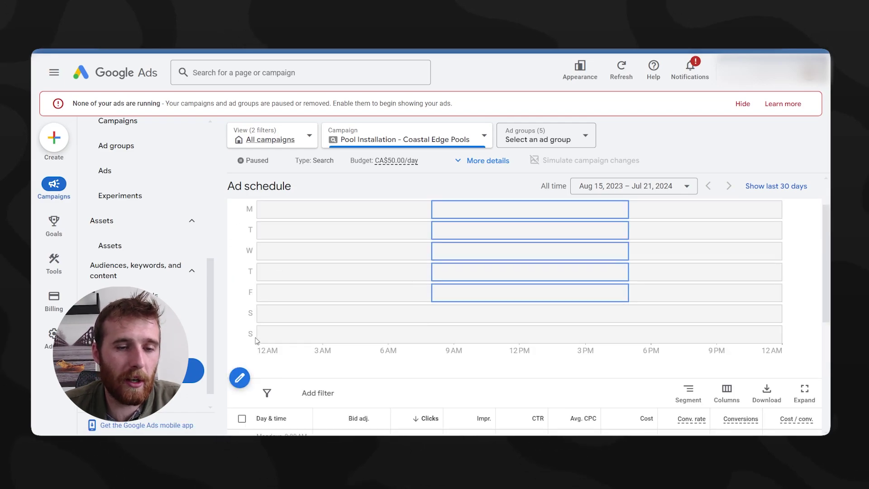
left_click(239, 377)
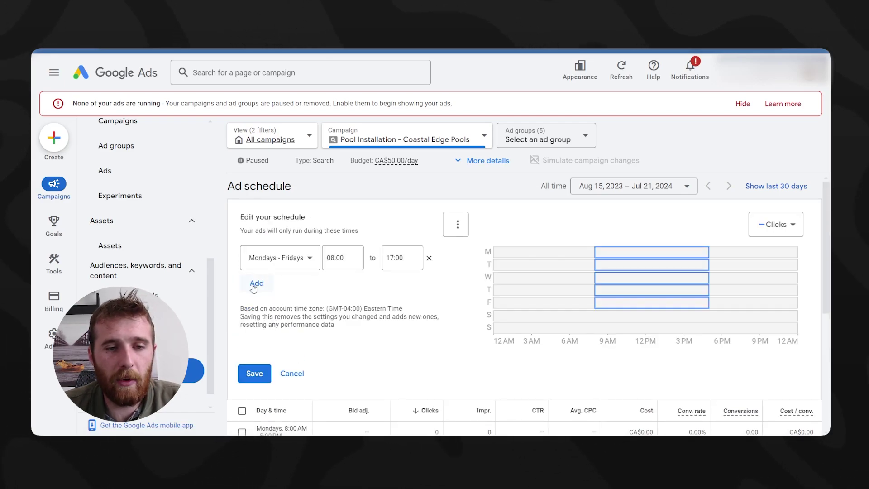
Step: Add a Saturdays–Sundays 08:00–17:00 time range and save the schedule
left_click(254, 286)
left_click(260, 293)
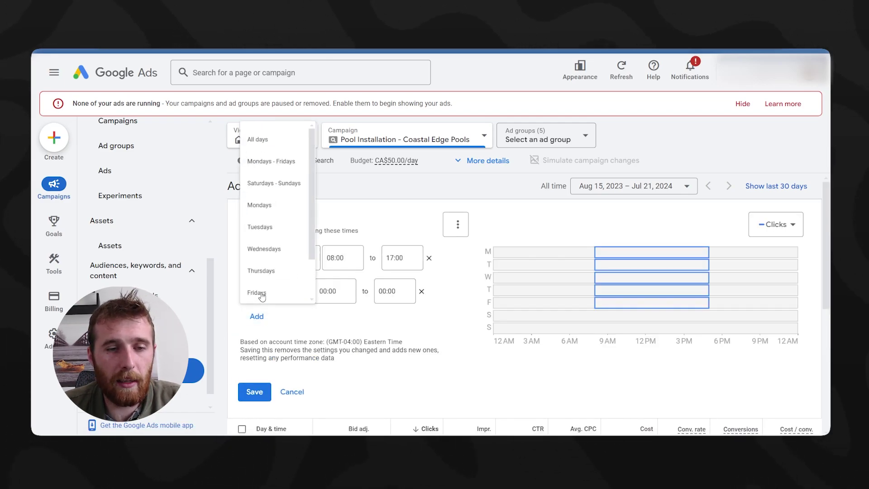
left_click(270, 174)
left_click(347, 288)
scroll(340, 199, "down", 15)
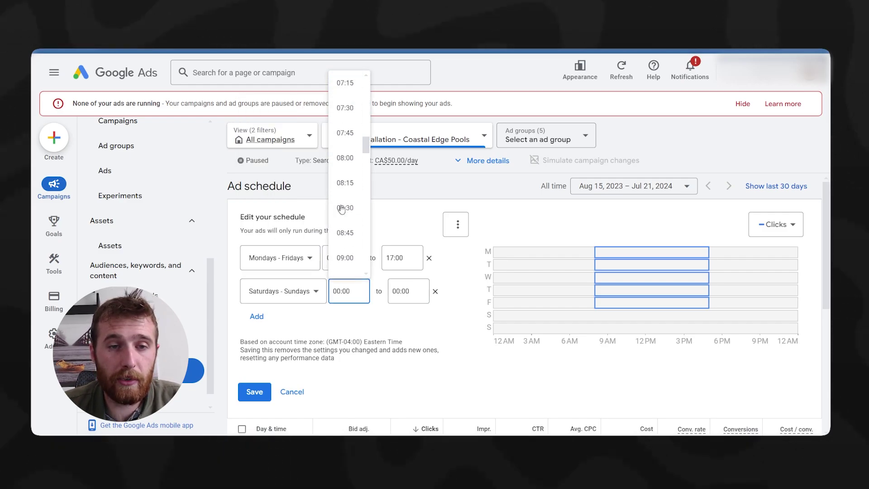
left_click(345, 158)
left_click(406, 289)
scroll(406, 209, "down", 20)
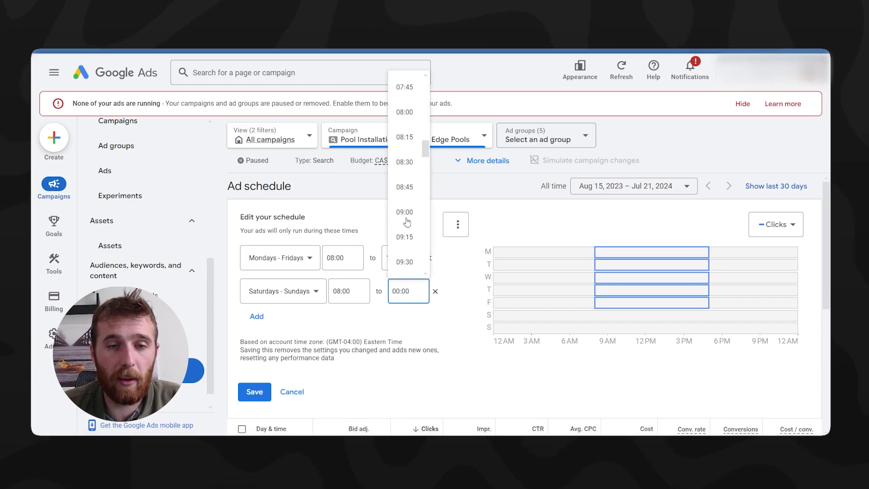
left_click(407, 224)
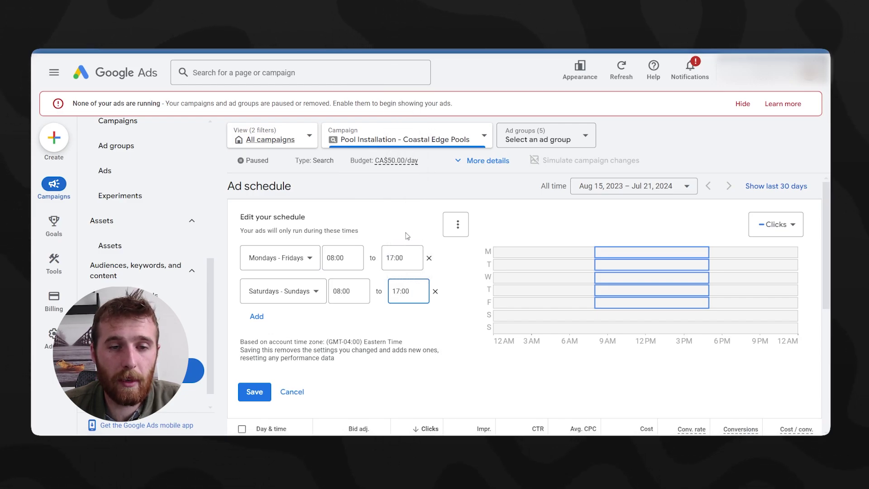
left_click(258, 392)
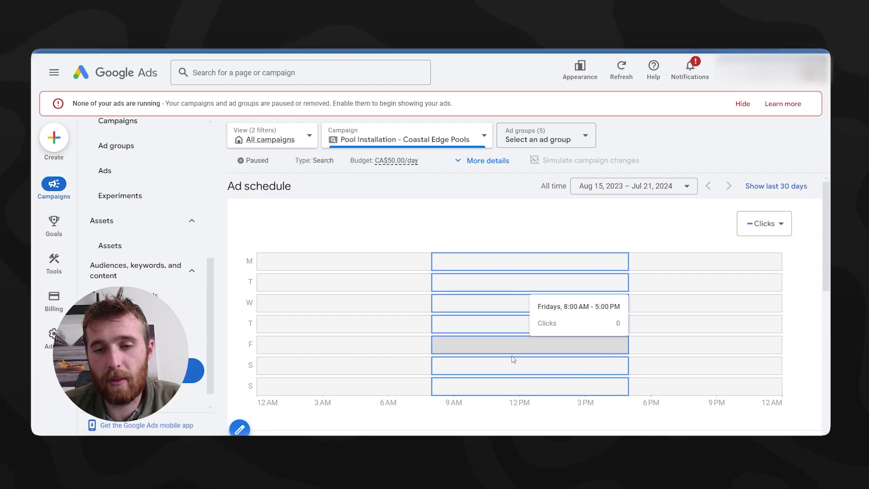
scroll(531, 285, "down", 3)
scroll(442, 287, "down", 1)
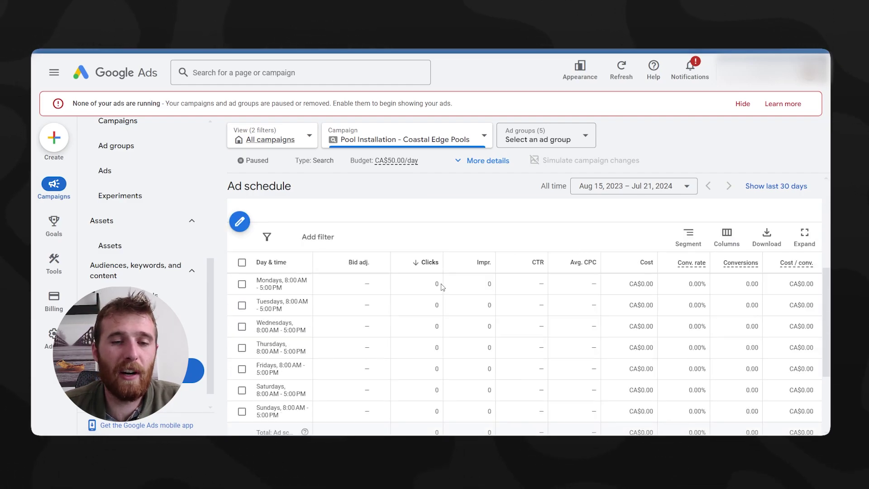
scroll(442, 287, "down", 1)
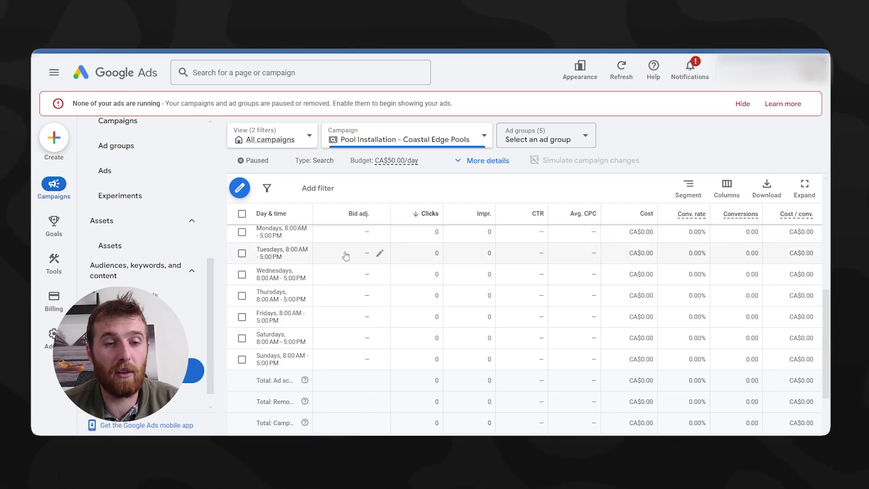
Step: Look at the Monday schedule row's edit and bid adjustment options, then cancel without changes
scroll(345, 256, "up", 1)
left_click(242, 283)
left_click(294, 238)
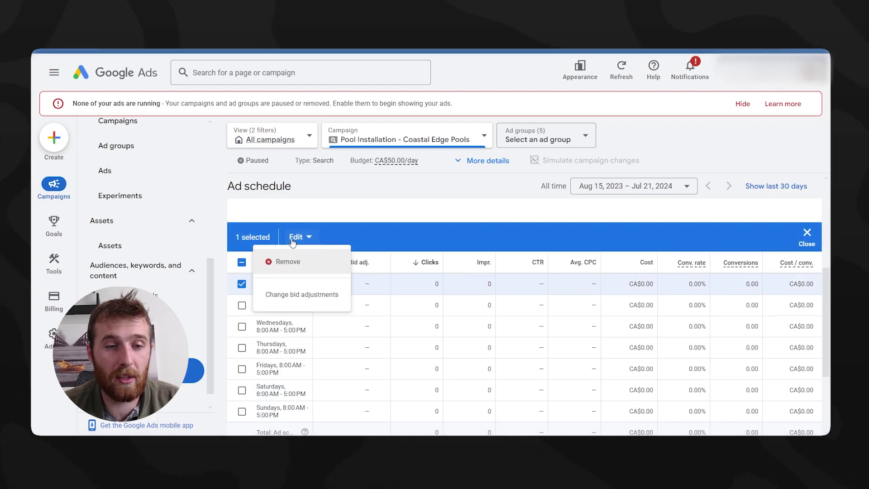
left_click(240, 281)
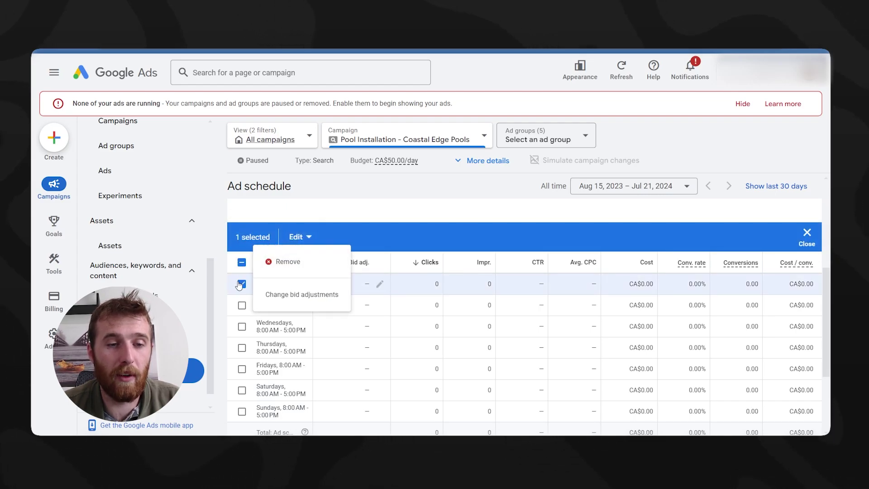
left_click(381, 287)
left_click(362, 312)
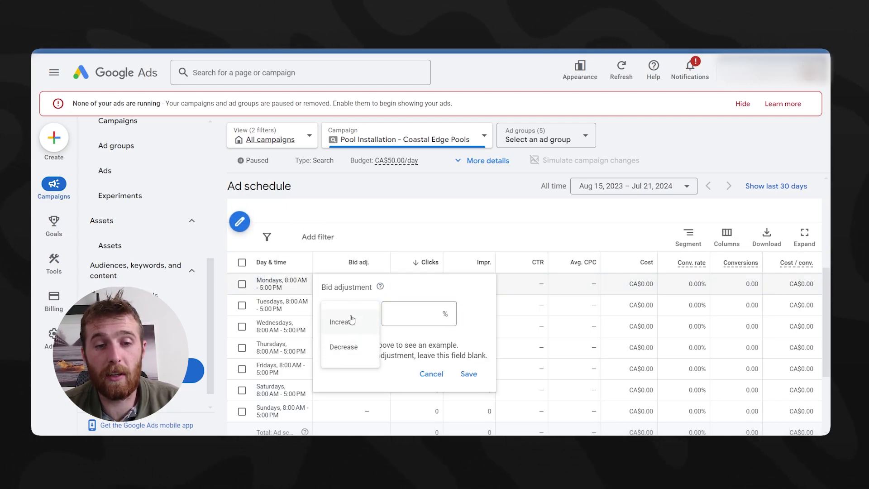
left_click(433, 374)
Step: Go to the Locations page and briefly select, then deselect, the Puslinch location row
left_click(199, 346)
scroll(534, 327, "down", 2)
left_click(242, 312)
left_click(242, 312)
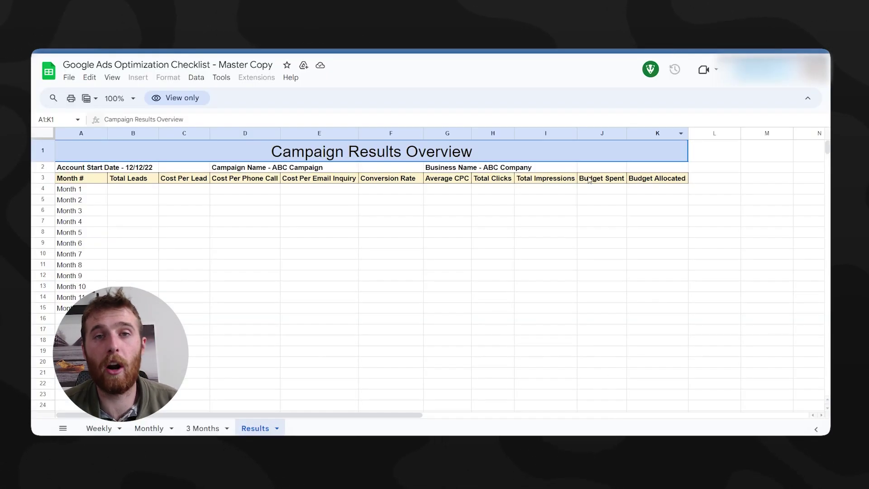
left_click(101, 430)
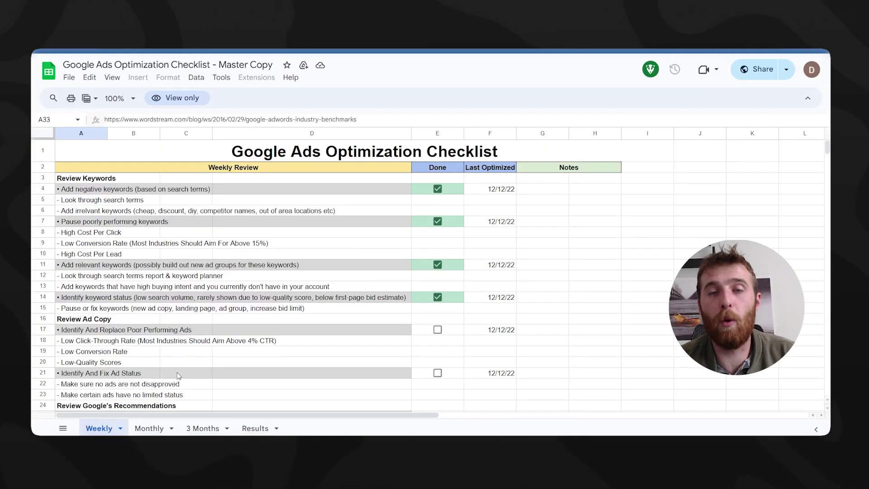
left_click(149, 428)
left_click(216, 428)
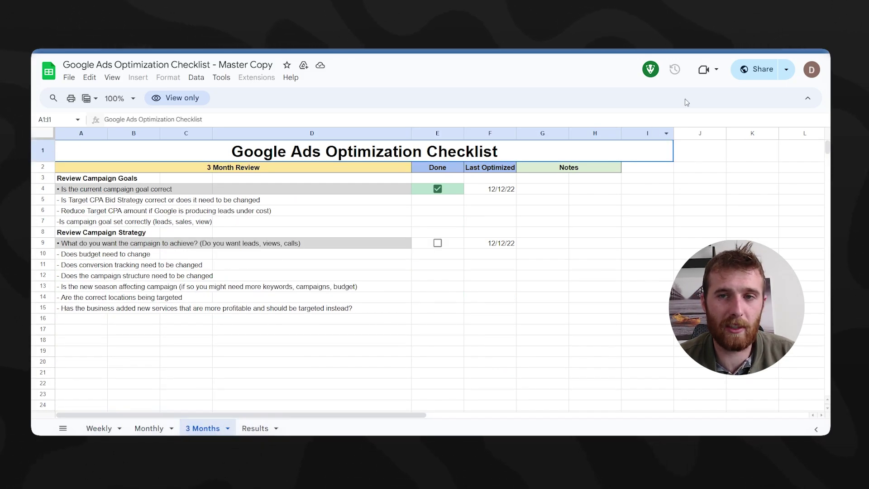
left_click(255, 428)
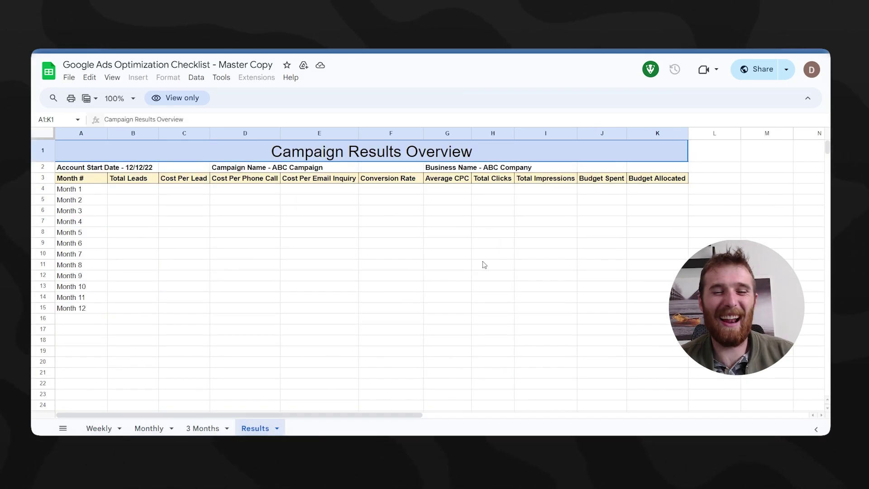